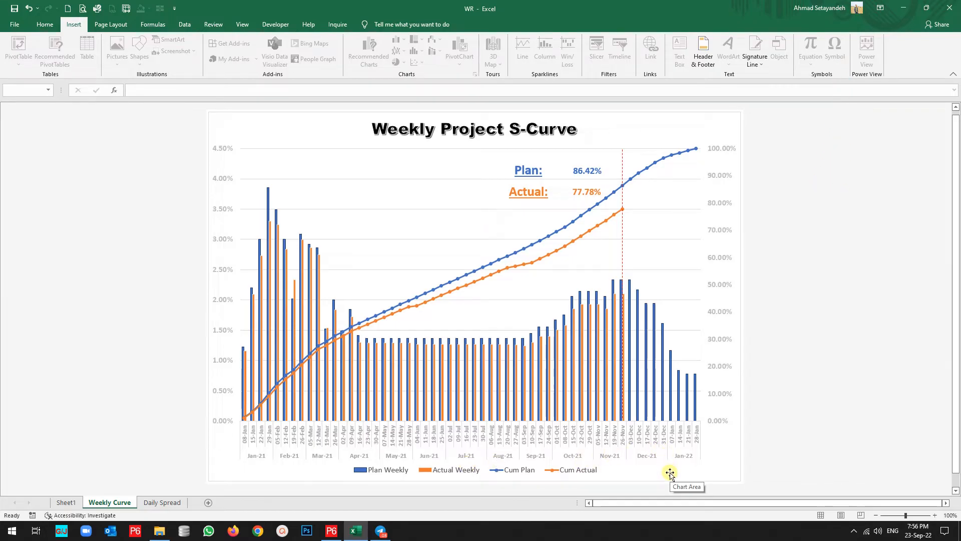
Examine the daily plan and actual percentages from 19-Nov to 26-Nov on the Daily Spread sheet
left_click(160, 502)
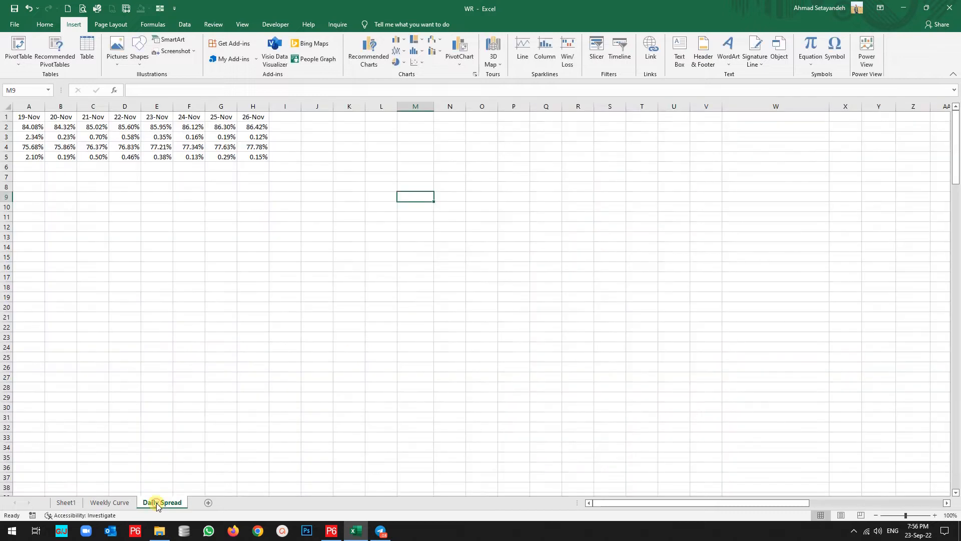
left_click_drag(253, 117, 17, 113)
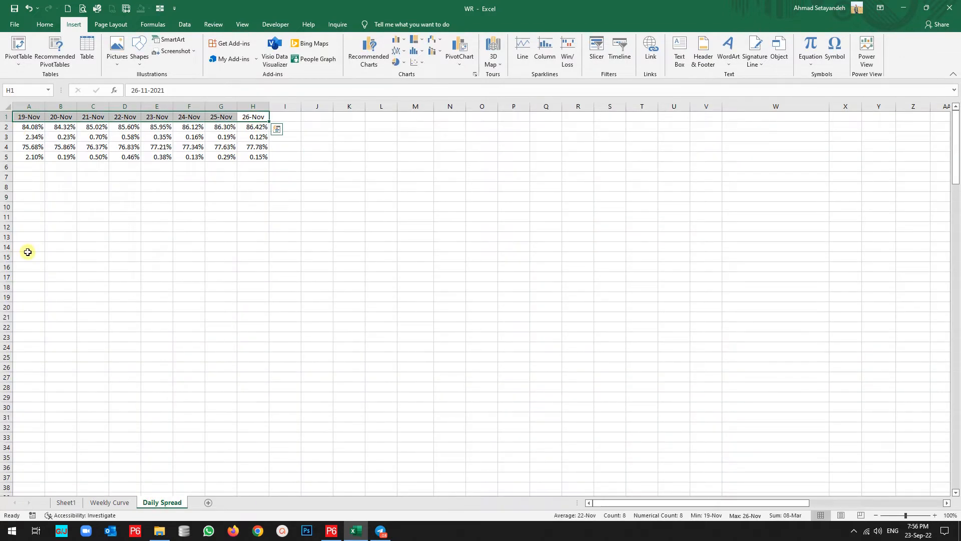
left_click_drag(34, 146, 258, 157)
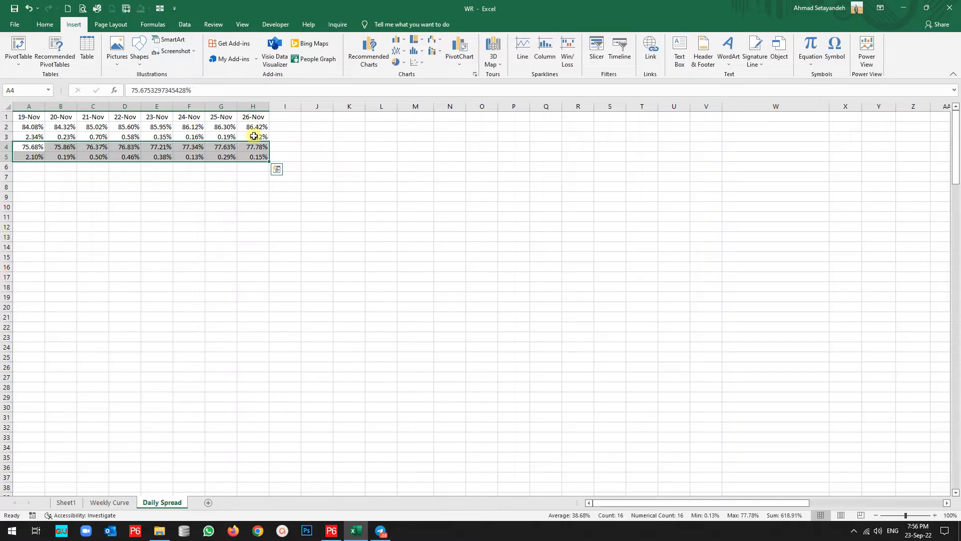
mouse_move(254, 136)
left_mouse_down()
mouse_move(31, 128)
mouse_move(249, 154)
left_mouse_up()
left_click(39, 146)
Examine the weekly progress table on Sheet1, checking the 19-Nov and 26-Nov columns
left_click(69, 507)
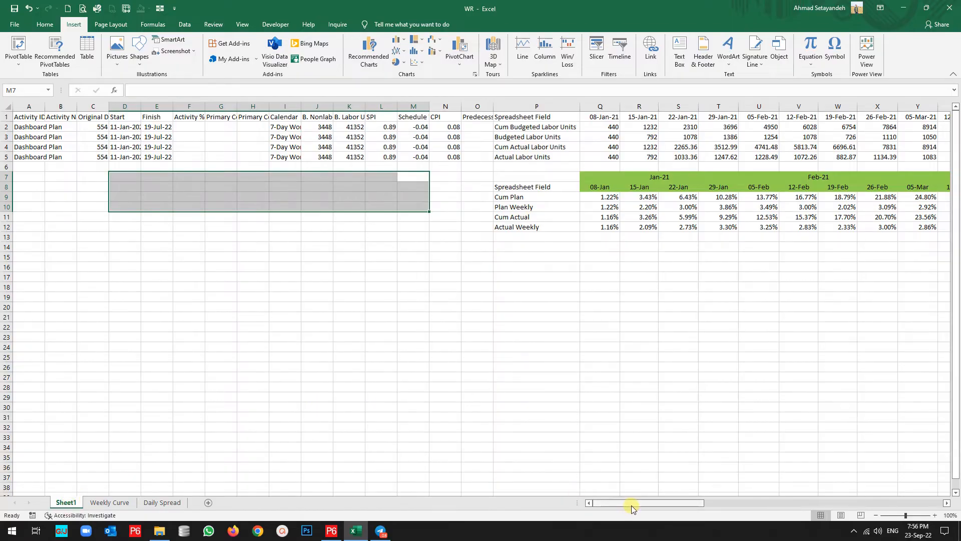
left_click_drag(635, 506, 665, 505)
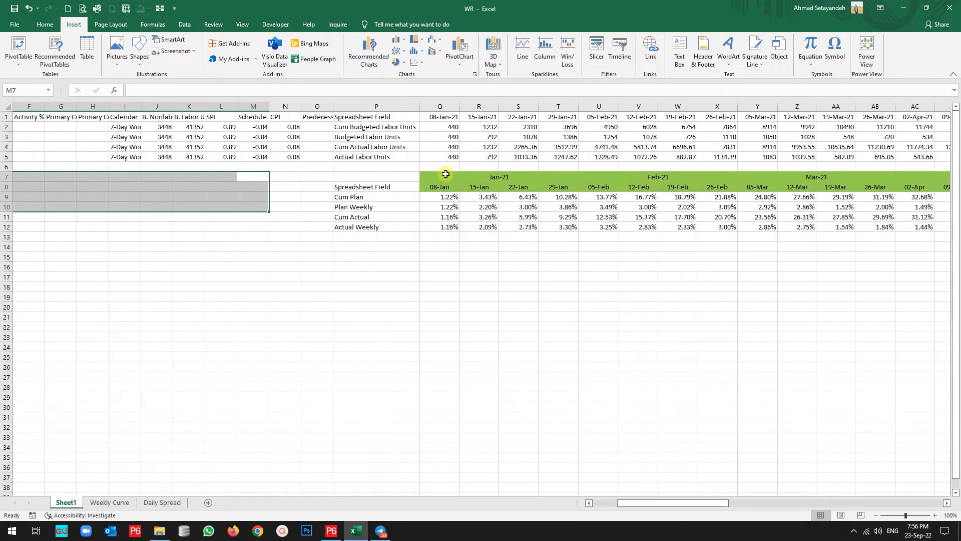
left_click_drag(440, 175, 957, 183)
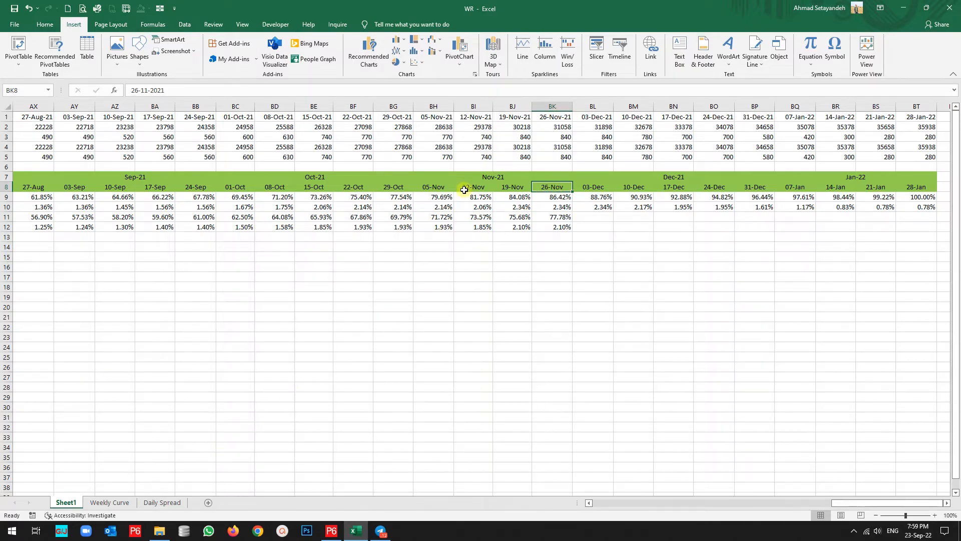
left_click(519, 187)
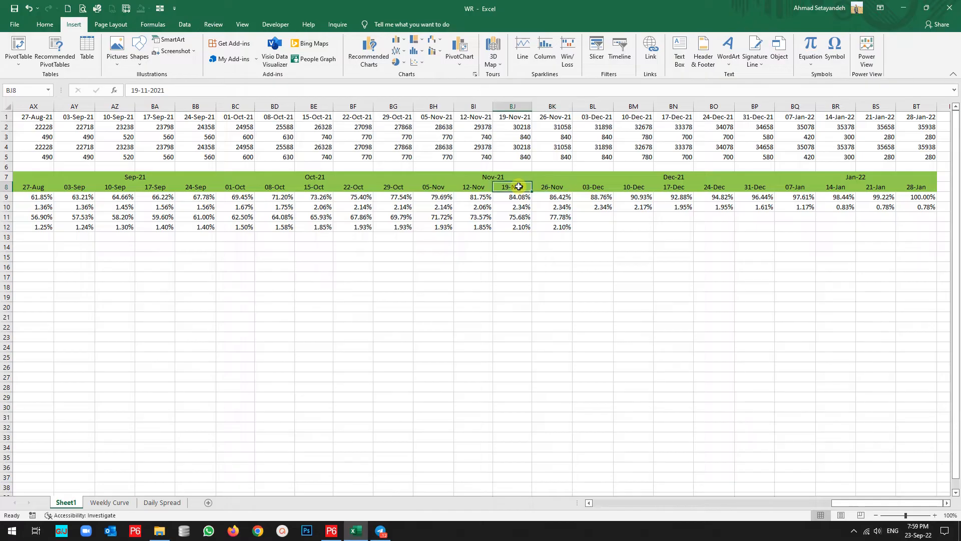
left_click(555, 186)
Review the Daily Spread dates, identifying the days from 20-Nov to 25-Nov that fall between the two weekly dates
left_click(164, 503)
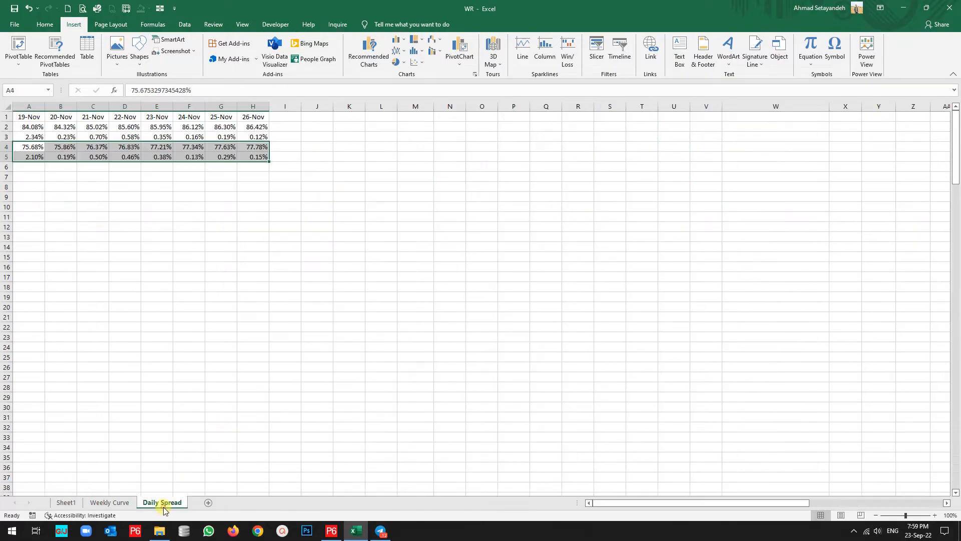
left_click_drag(253, 117, 27, 117)
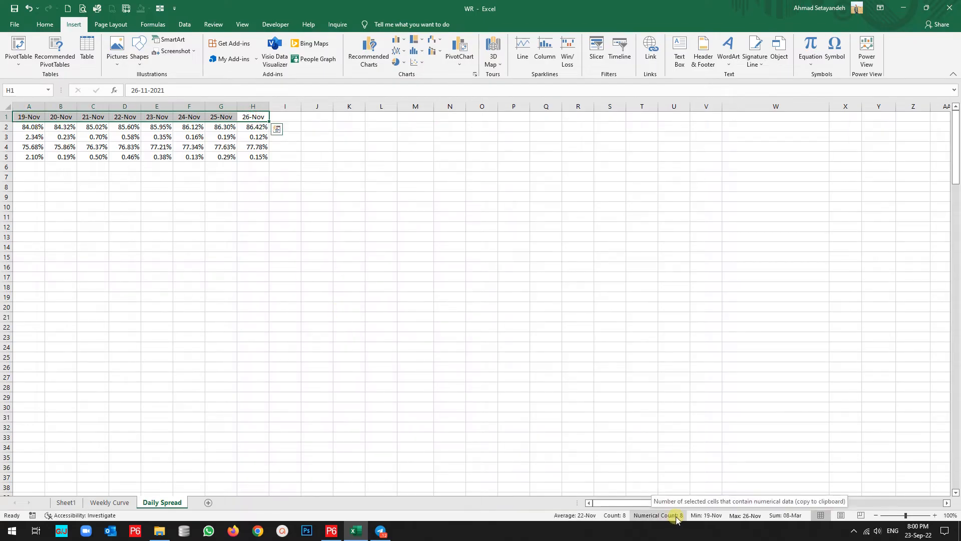
left_click(56, 117)
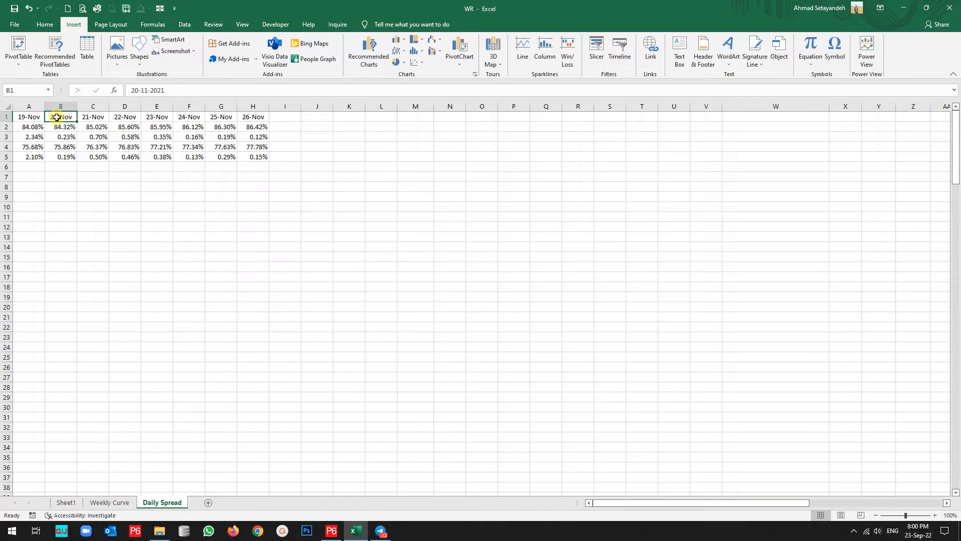
left_click_drag(56, 117, 211, 119)
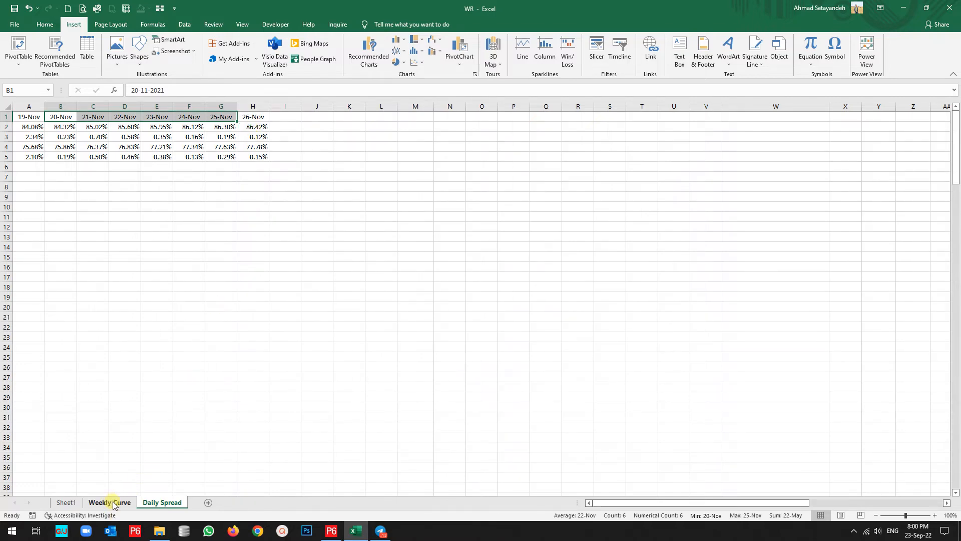
Insert six blank columns before the 26-Nov column on Sheet1, making room for the daily data
left_click(66, 502)
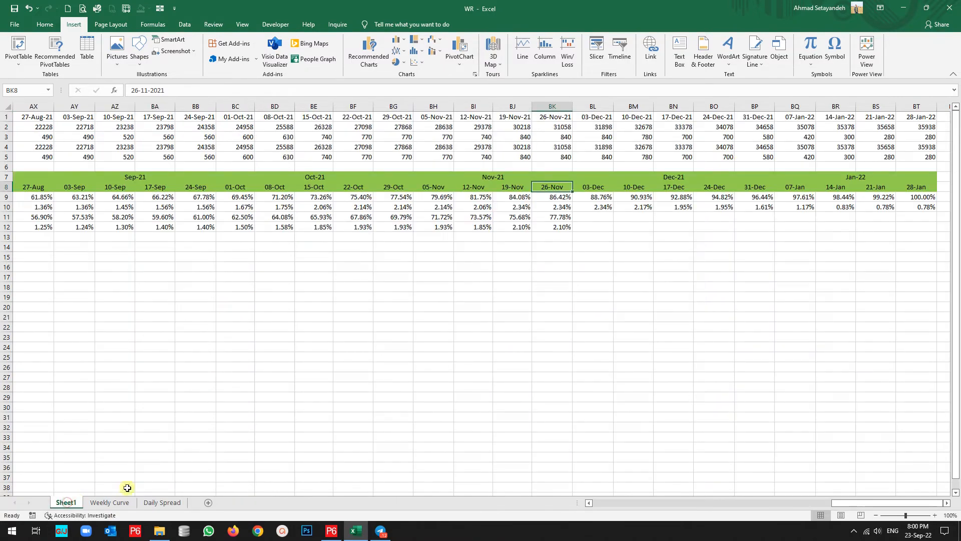
left_click(549, 106)
left_click_drag(549, 106, 747, 107)
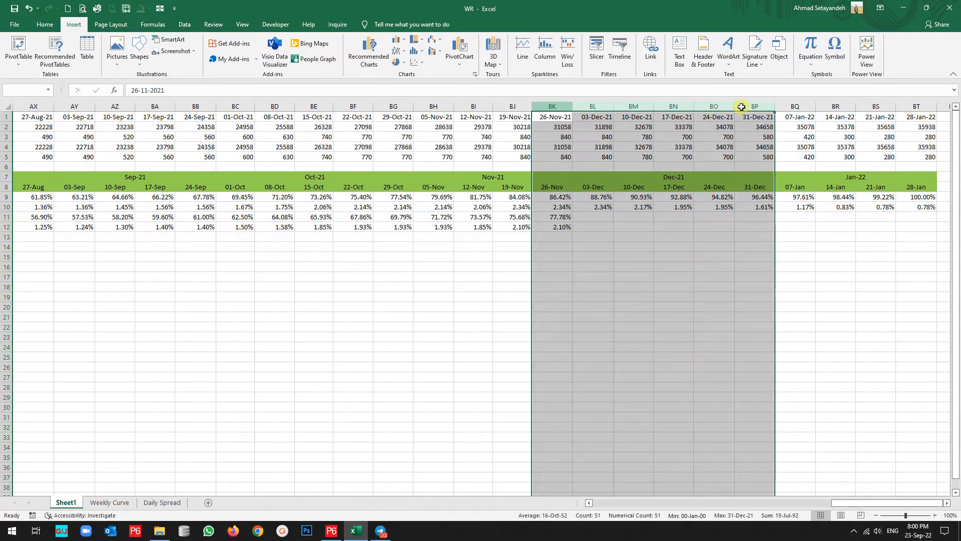
right_click(565, 106)
left_click(589, 196)
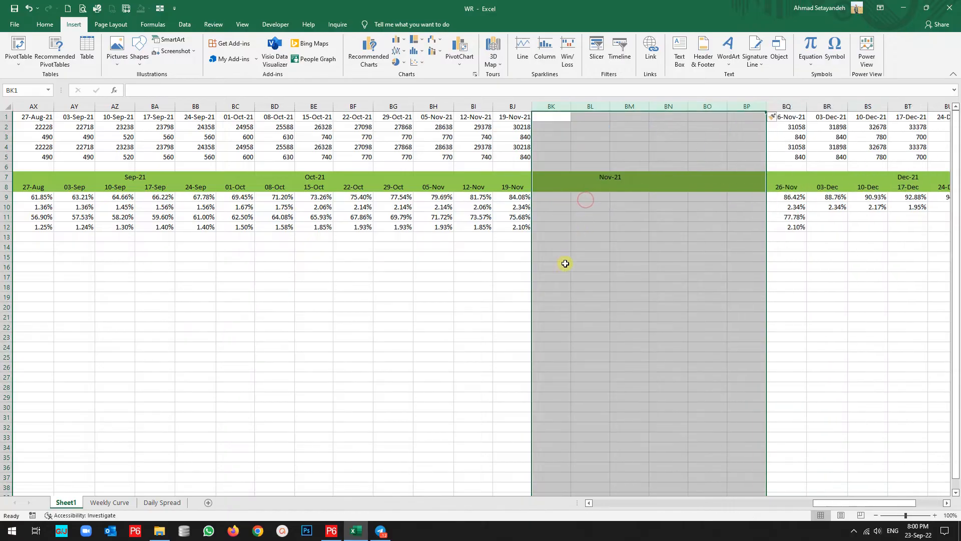
left_click(565, 264)
left_click_drag(747, 186, 541, 187)
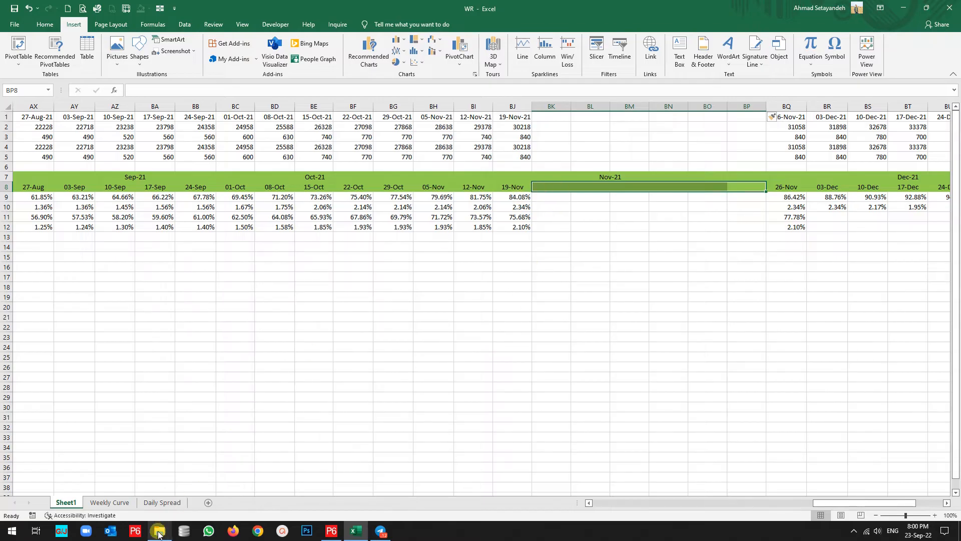
Copy the 20-Nov to 25-Nov dates and percentages in B1:G5 of the Daily Spread sheet
left_click(161, 502)
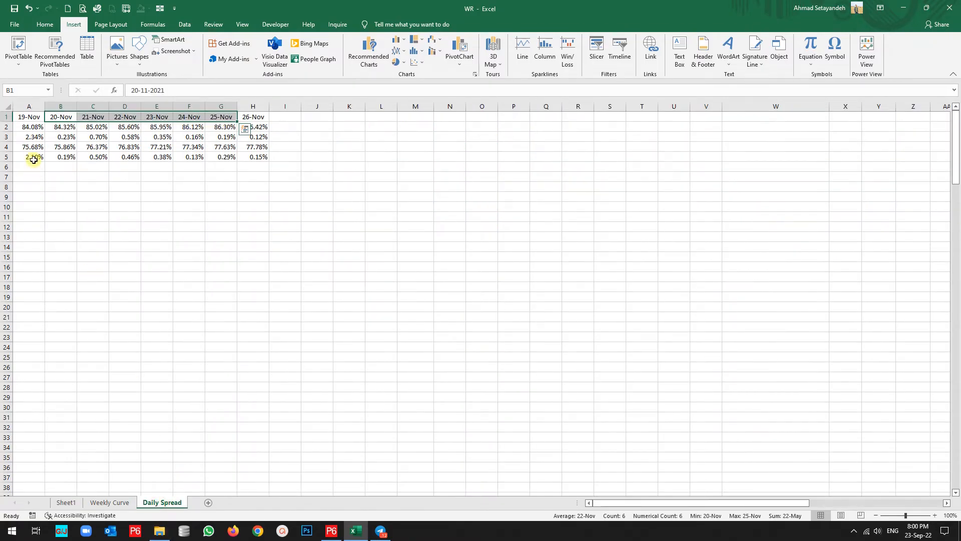
left_click_drag(31, 117, 253, 116)
left_click_drag(60, 117, 218, 155)
right_click(219, 155)
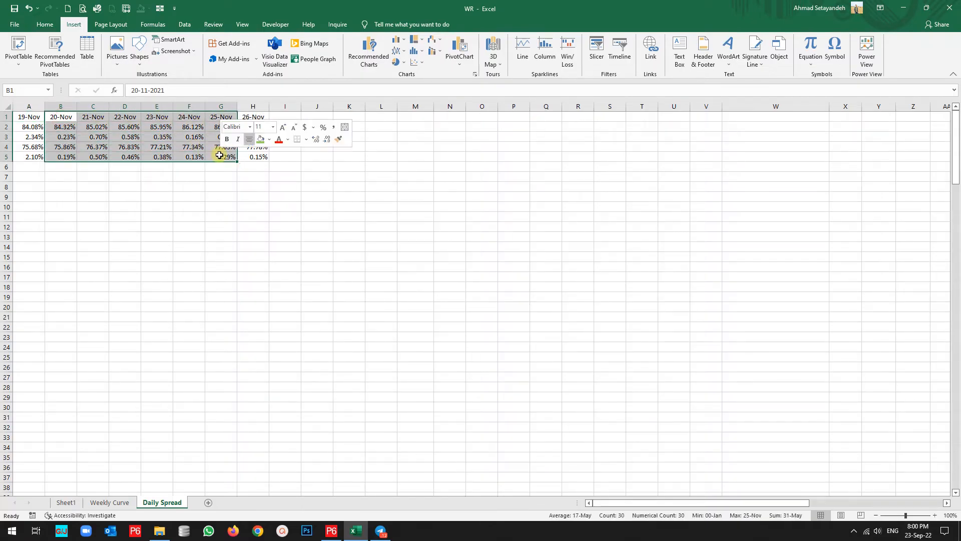
left_click(250, 190)
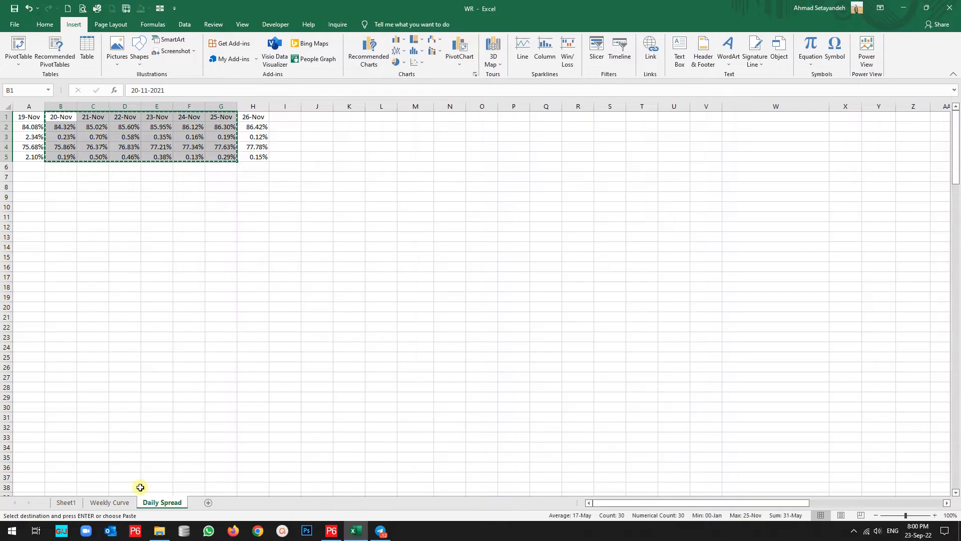
Paste the copied daily data as values into Sheet1 starting at cell BK8, between 19-Nov and 26-Nov
left_click(65, 502)
left_click(556, 186)
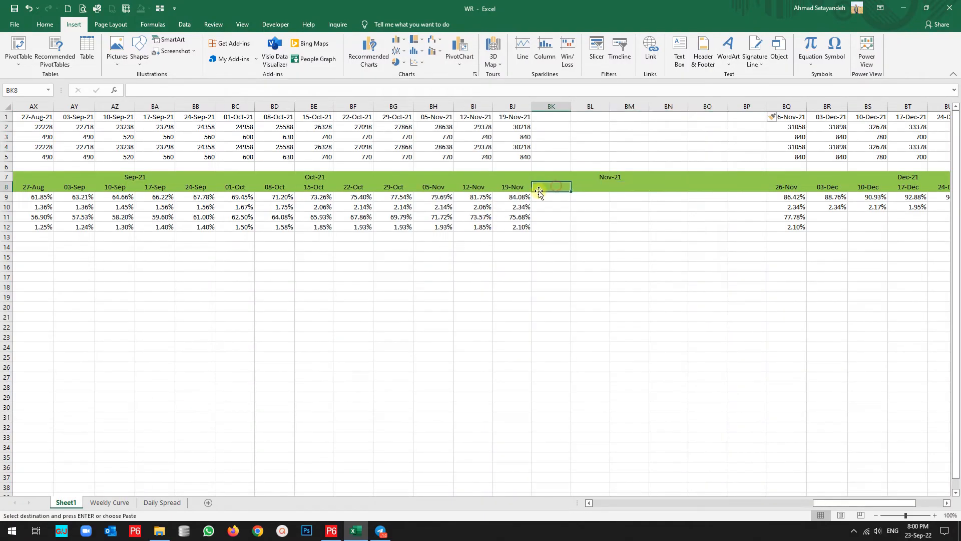
right_click(565, 188)
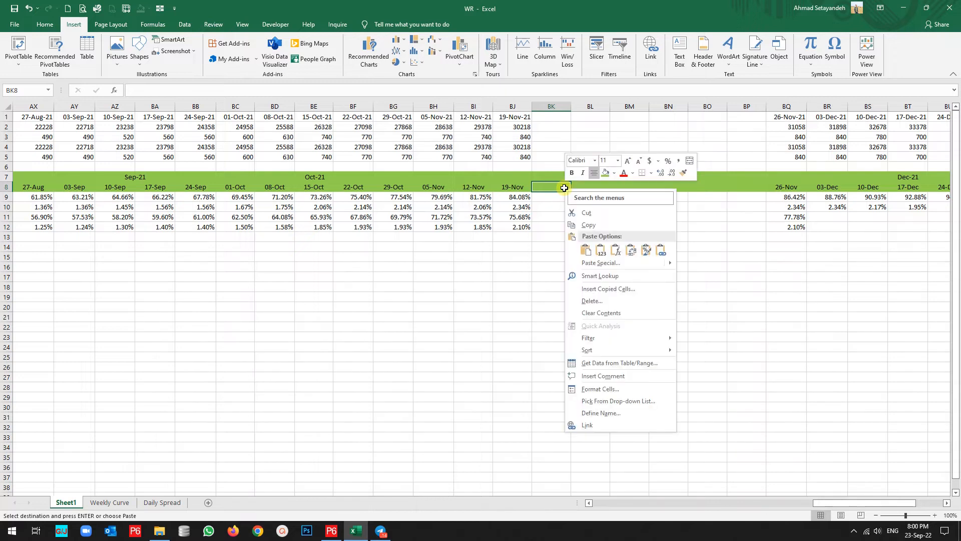
left_click(592, 253)
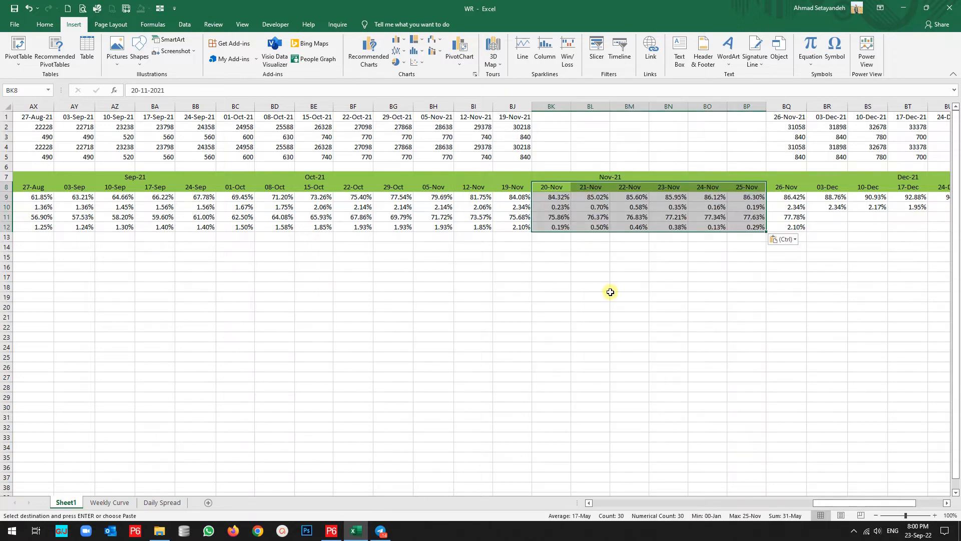
left_click(610, 292)
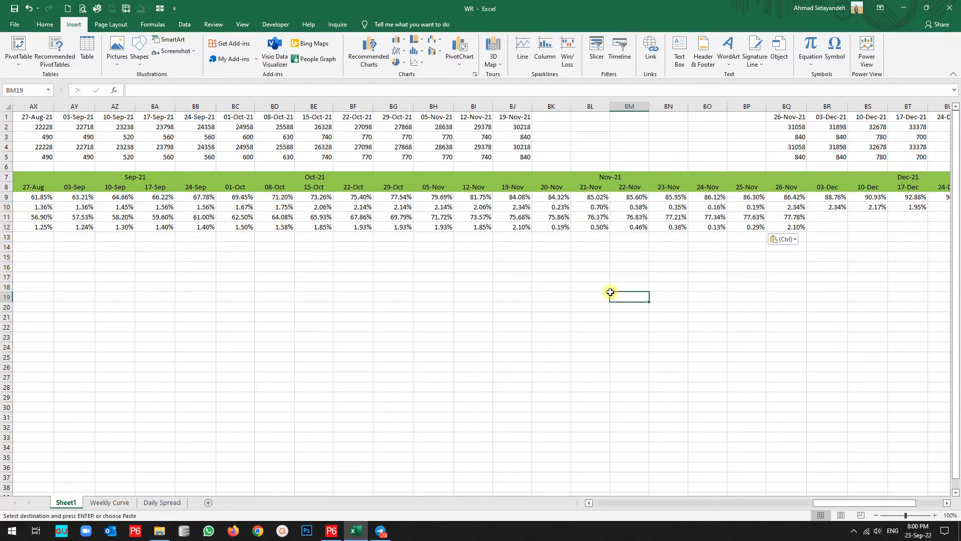
Check which date columns the merged Nov-21 and Dec-21 month headers cover on Sheet1
left_click(512, 182)
left_click(512, 177)
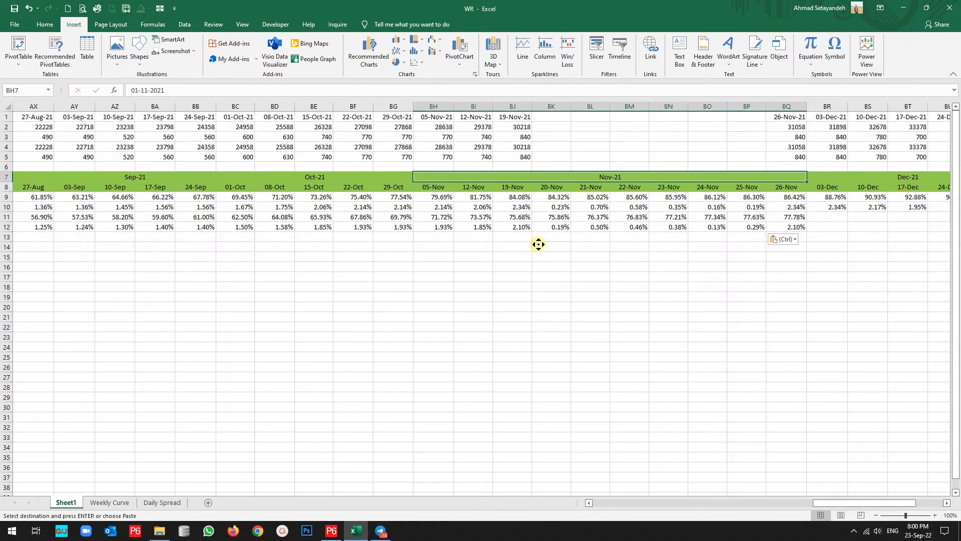
scroll(538, 244, "right", 3)
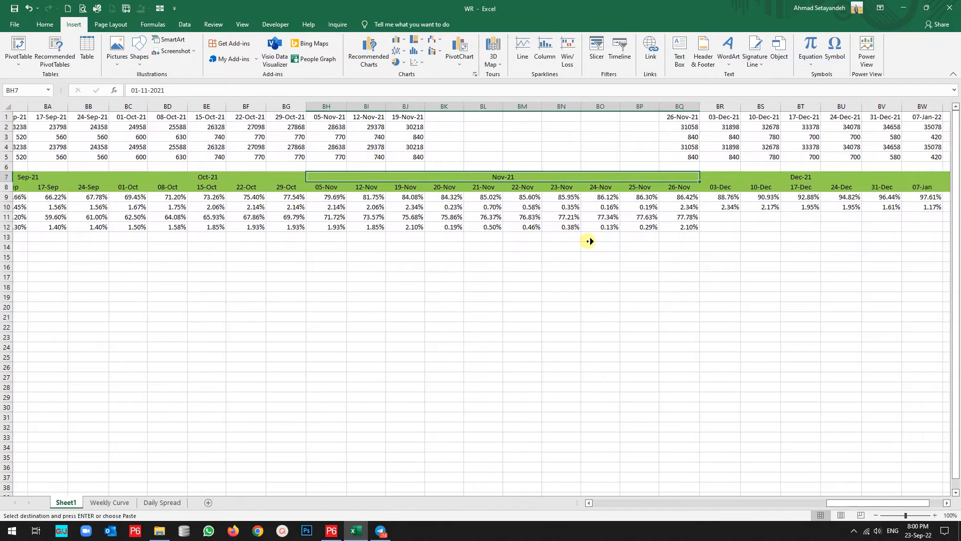
scroll(589, 242, "right", 3)
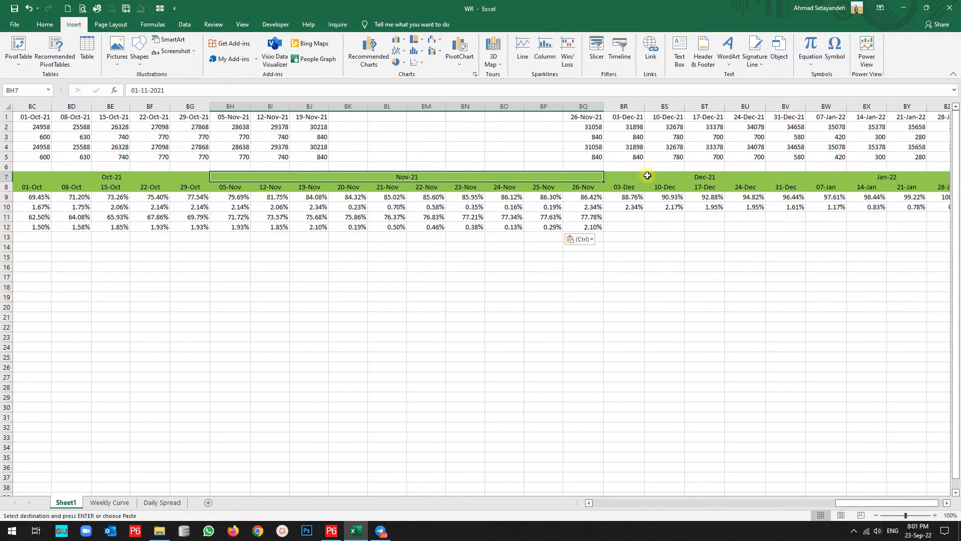
left_click(647, 175)
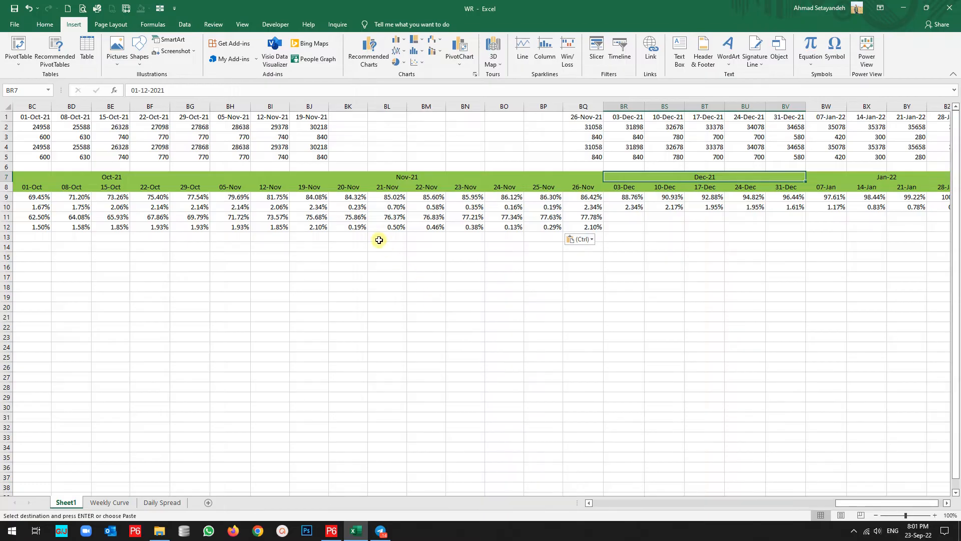
Move the grouped Plan and Actual percentage labels on the Weekly Curve chart leftward, clear of the cumulative curves
left_click(111, 503)
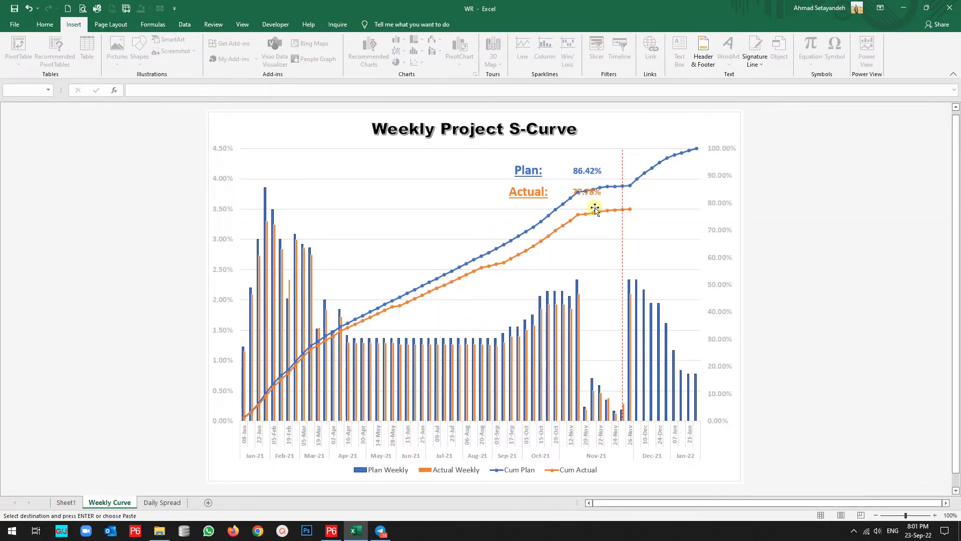
left_click(560, 170)
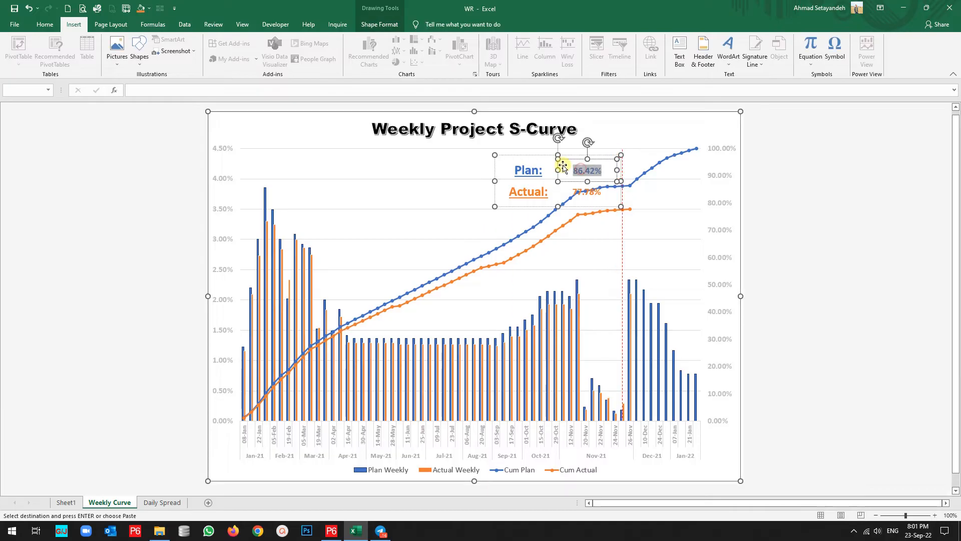
left_click_drag(545, 155, 501, 152)
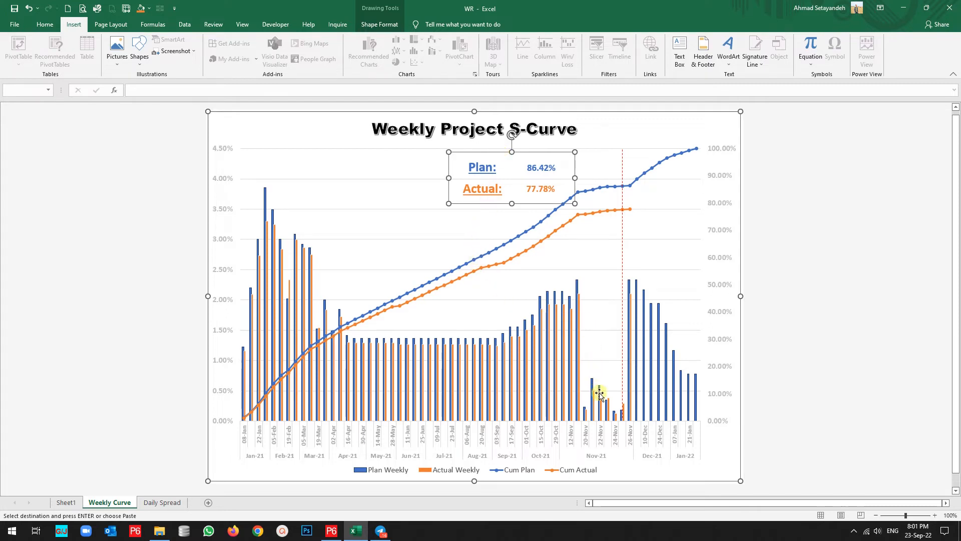
Reduce the font size of the chart's horizontal date axis labels to 9
left_click(596, 443)
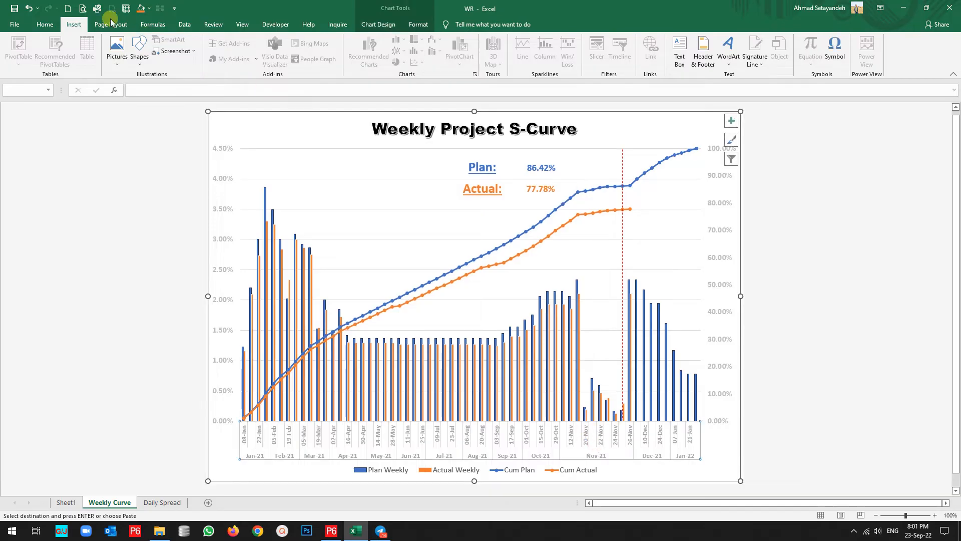
left_click(47, 25)
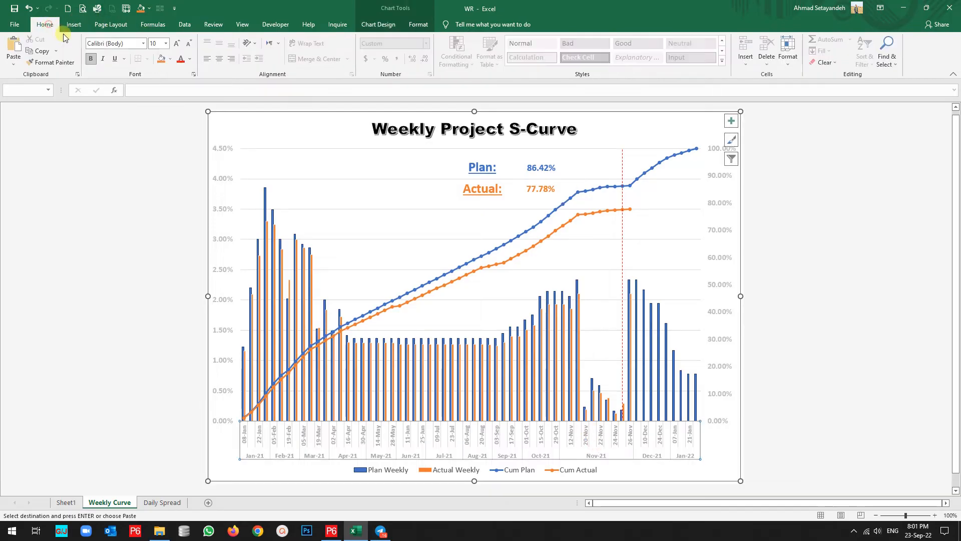
left_click(189, 47)
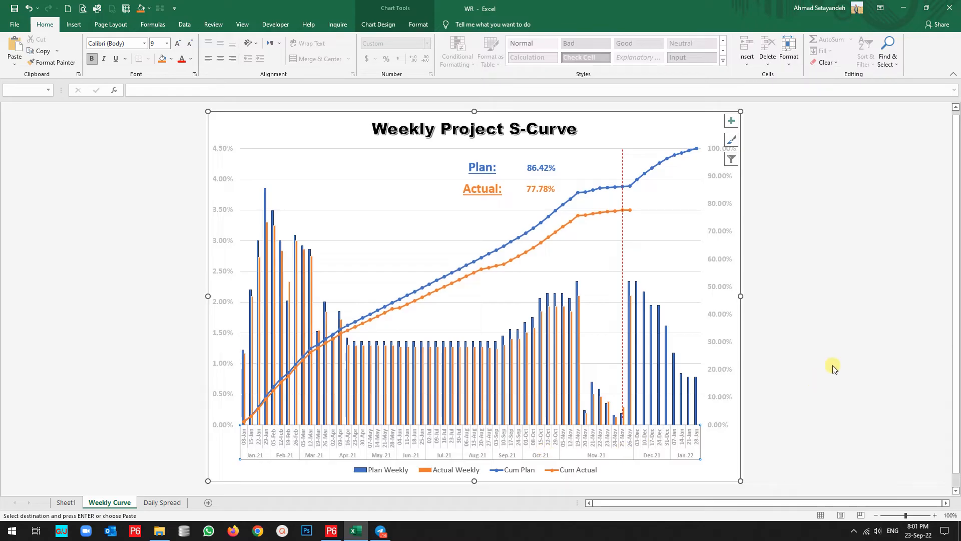
left_click(847, 345)
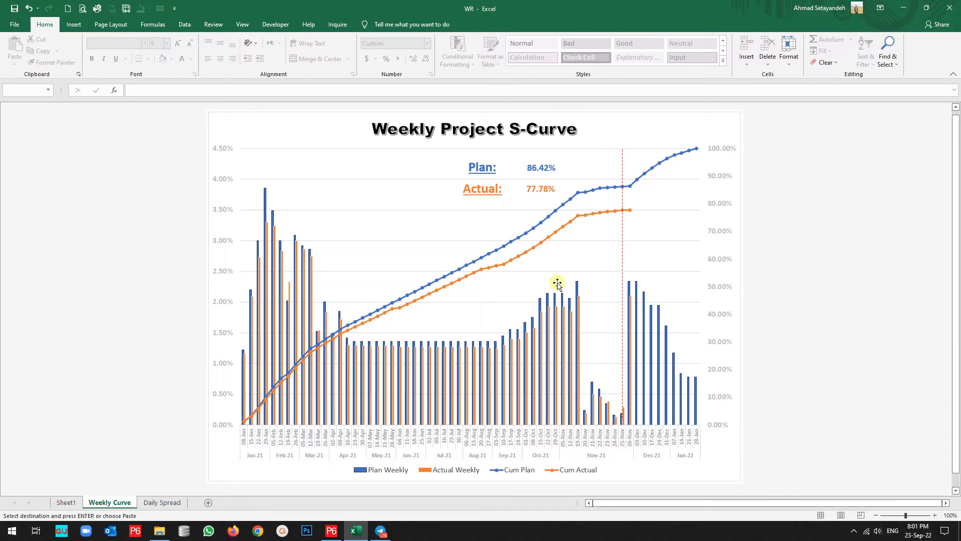
Move the red dashed vertical line on the chart to the 26-Nov data point
left_click(74, 24)
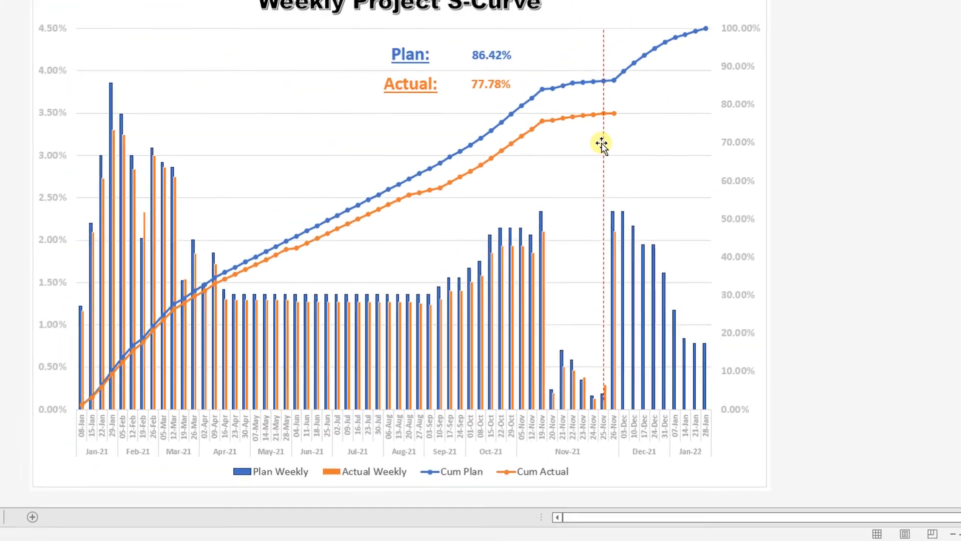
left_click_drag(602, 143, 613, 144)
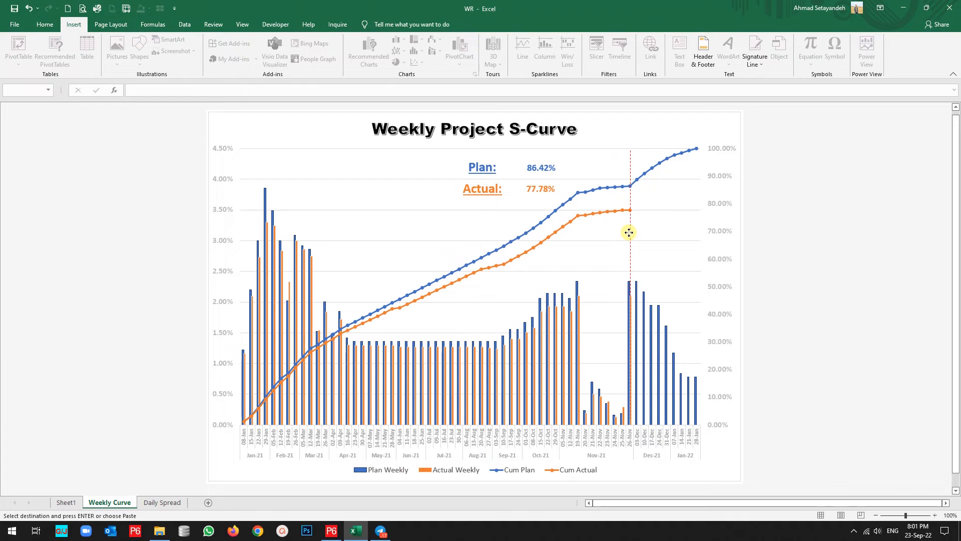
Nudge the red dashed vertical line slightly downward on the Weekly Curve chart, keeping it at the 26-Nov data point
left_click_drag(629, 232, 628, 237)
left_click(790, 222)
Apply thick outside borders around the 20-Nov to 25-Nov daily data in BK8:BP12 on Sheet1
left_click(165, 503)
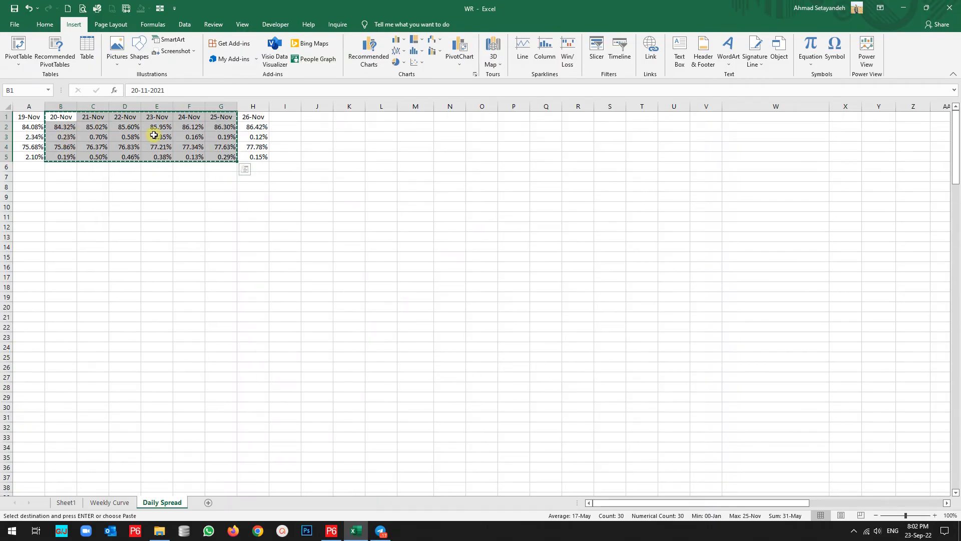
left_click(66, 503)
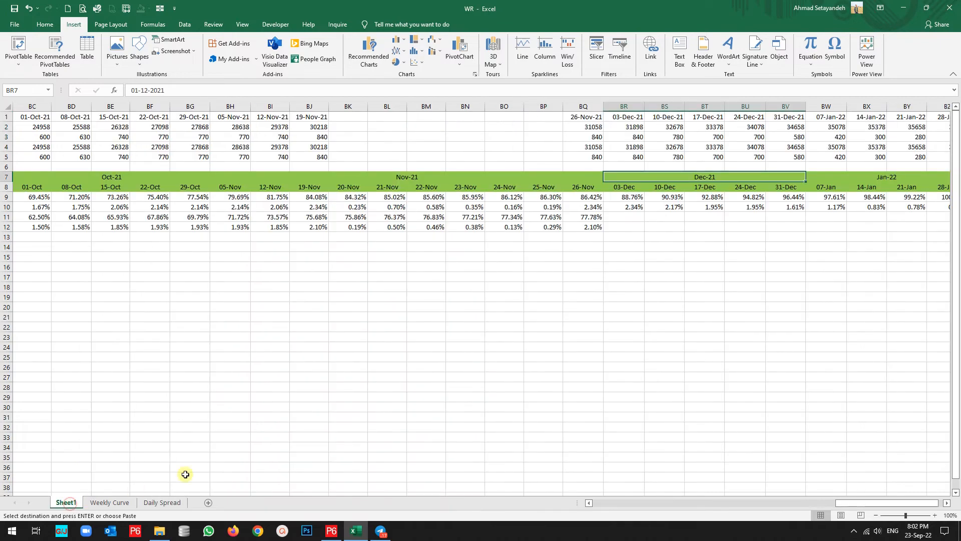
left_click(620, 188)
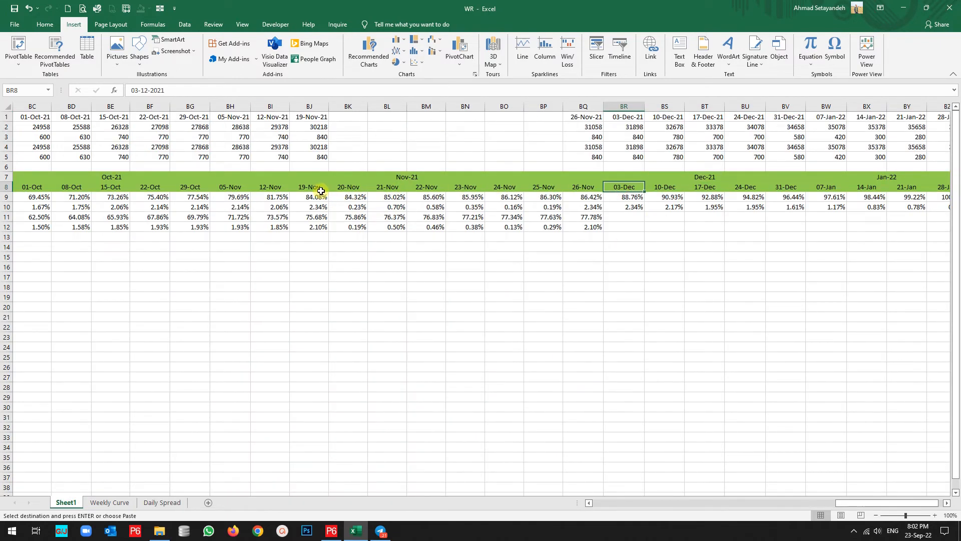
left_click_drag(346, 187, 554, 229)
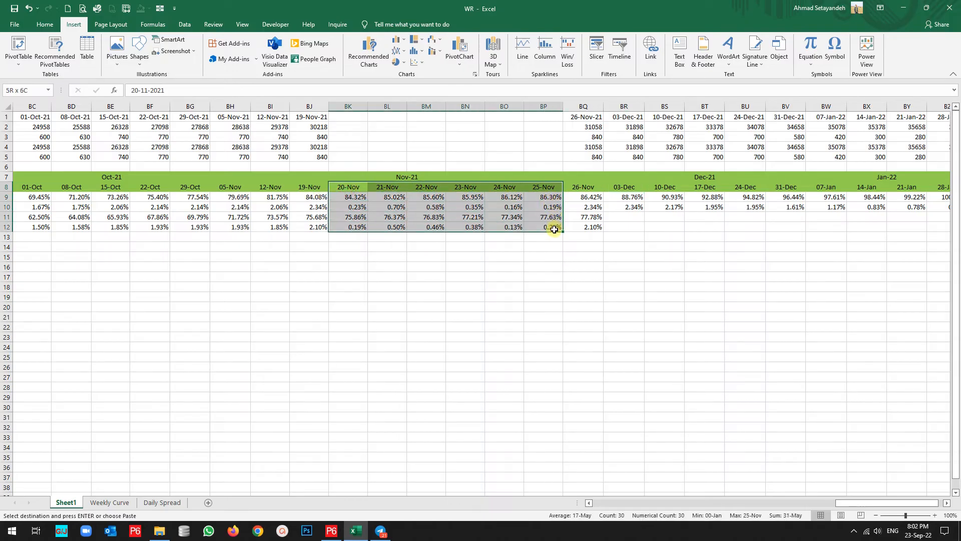
left_click(45, 24)
left_click(171, 59)
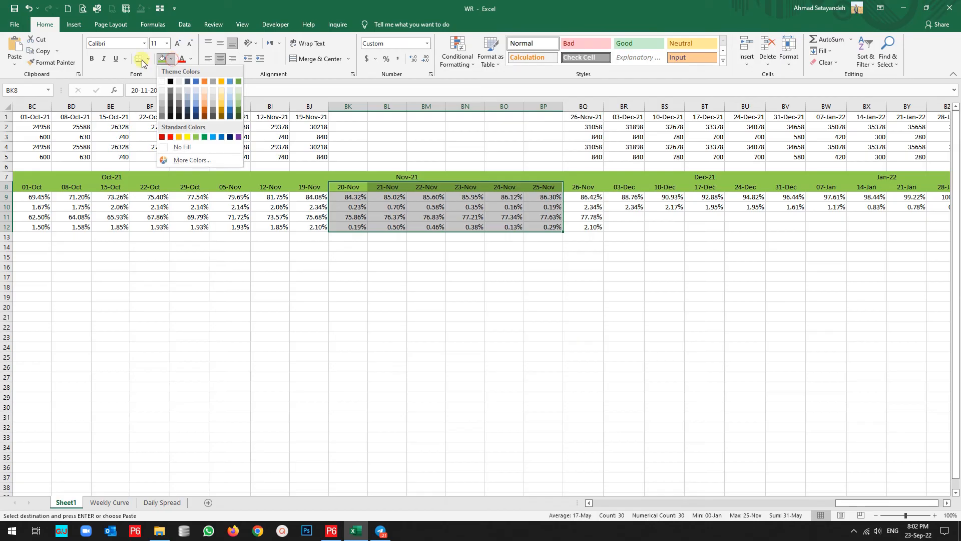
left_click(148, 59)
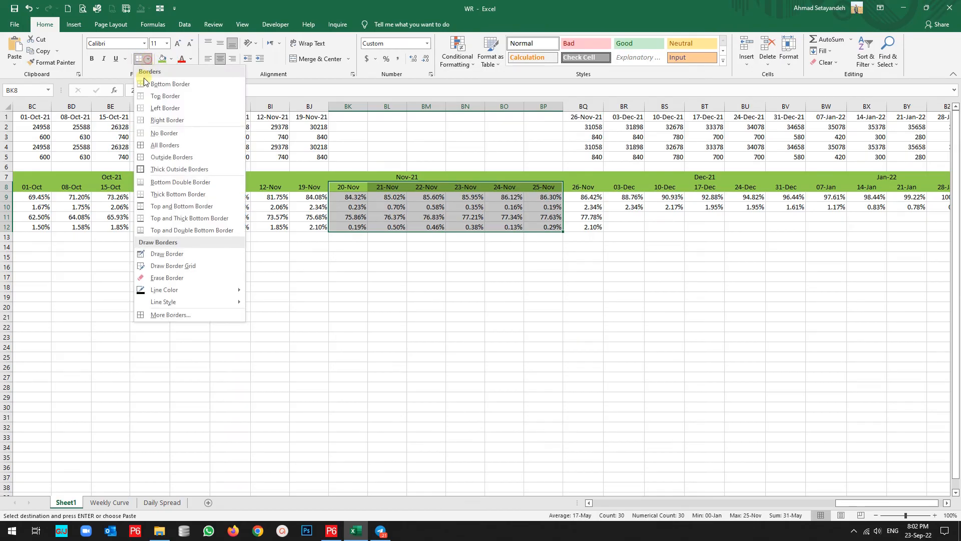
left_click(145, 166)
left_click(425, 271)
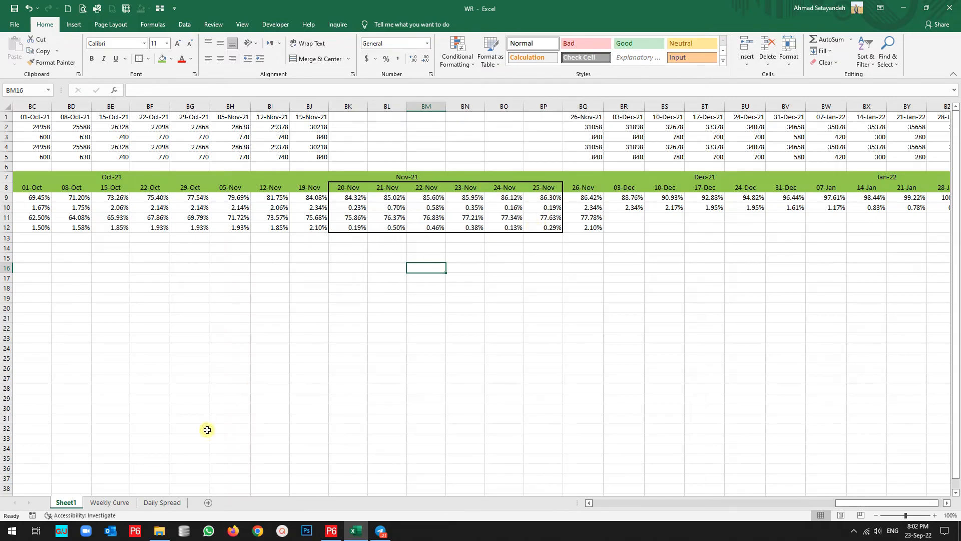
Group the daily columns BK through BP on Sheet1 and collapse the group
left_click(120, 503)
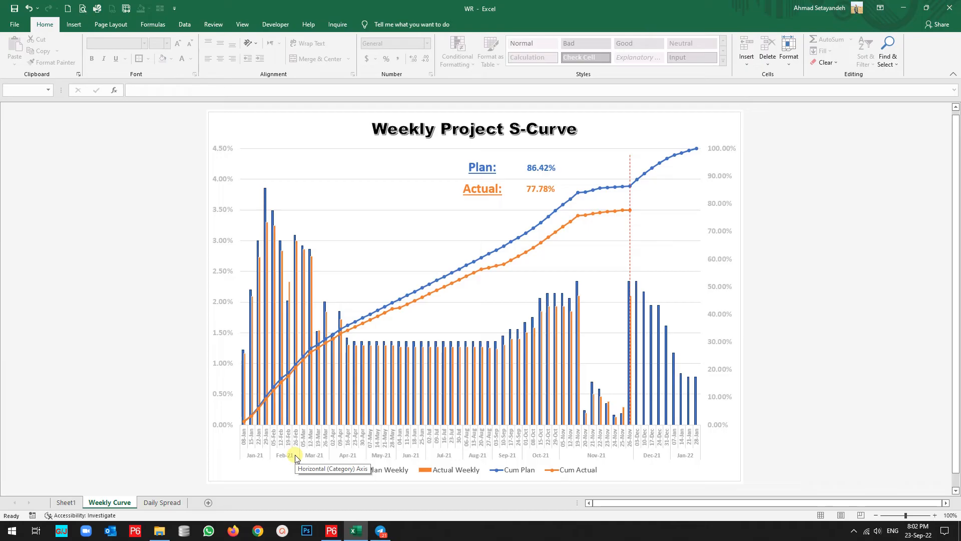
left_click(66, 502)
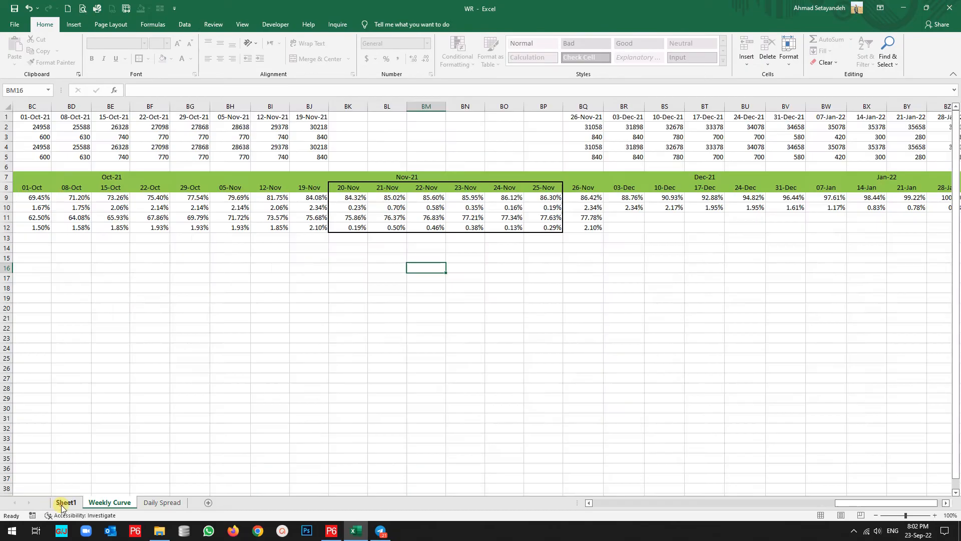
left_click_drag(353, 106, 547, 102)
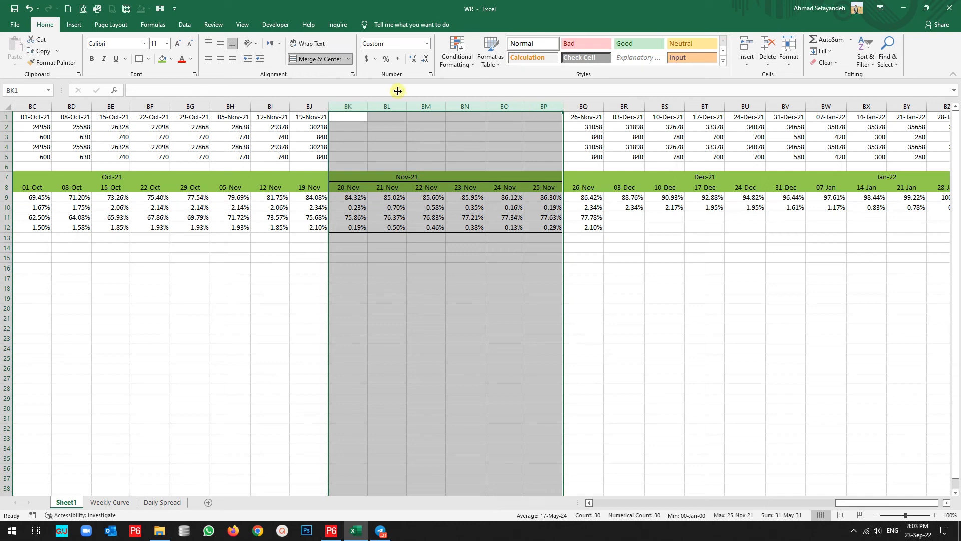
left_click(188, 26)
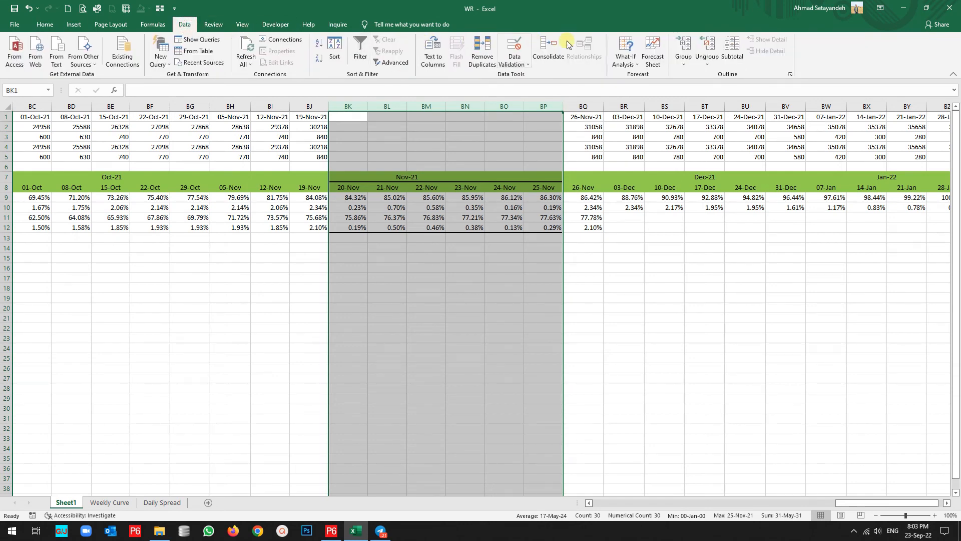
left_click(684, 46)
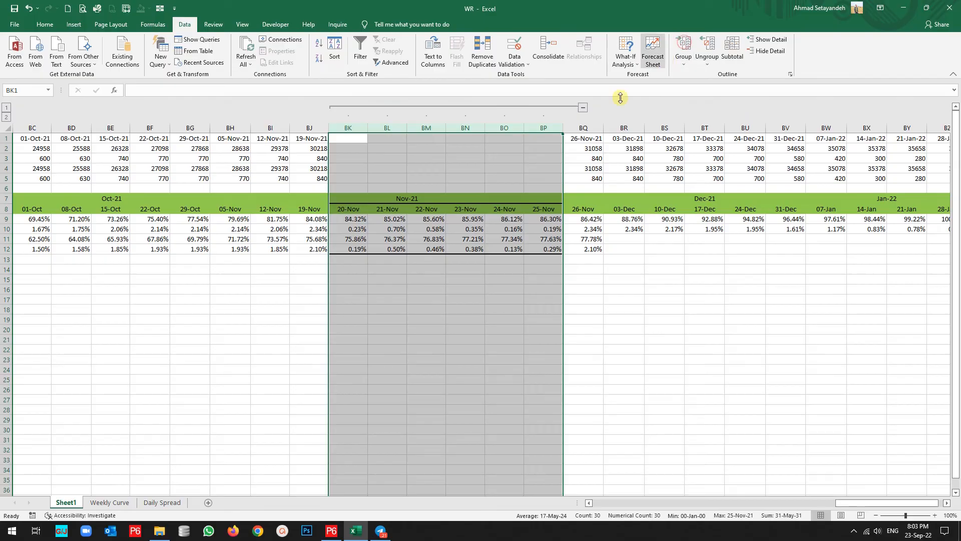
left_click(583, 108)
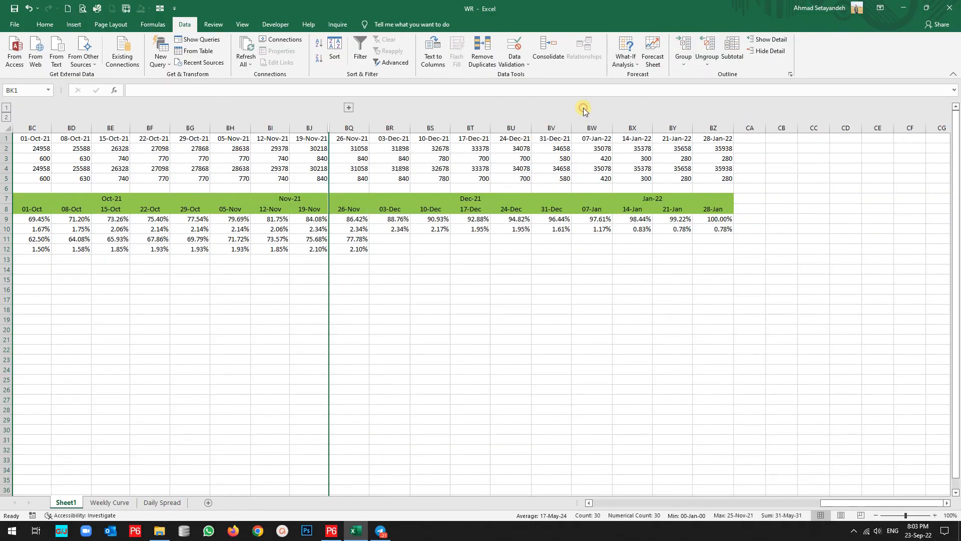
Check the Weekly Curve chart with the daily columns collapsed, and expand the column group on Sheet1 to restore the daily data in the chart
left_click(106, 502)
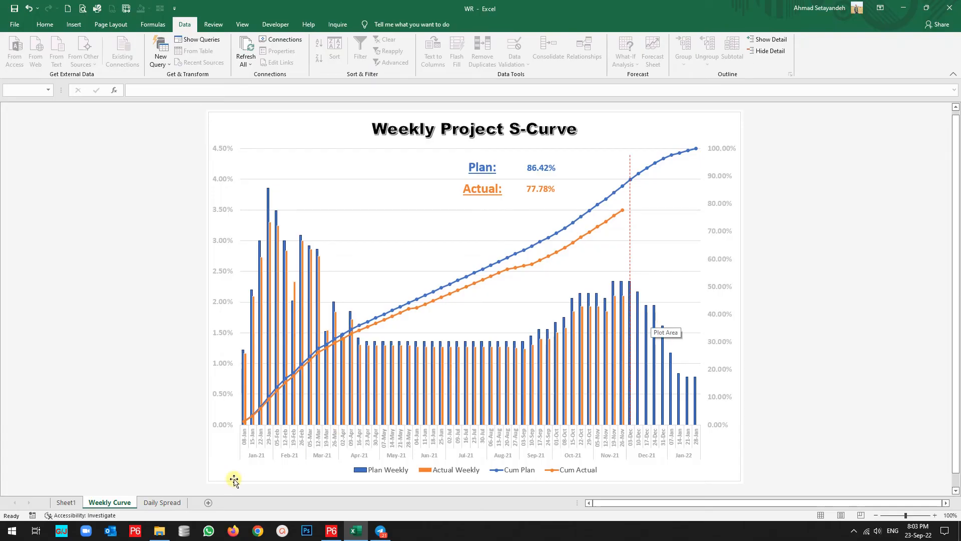
left_click(68, 502)
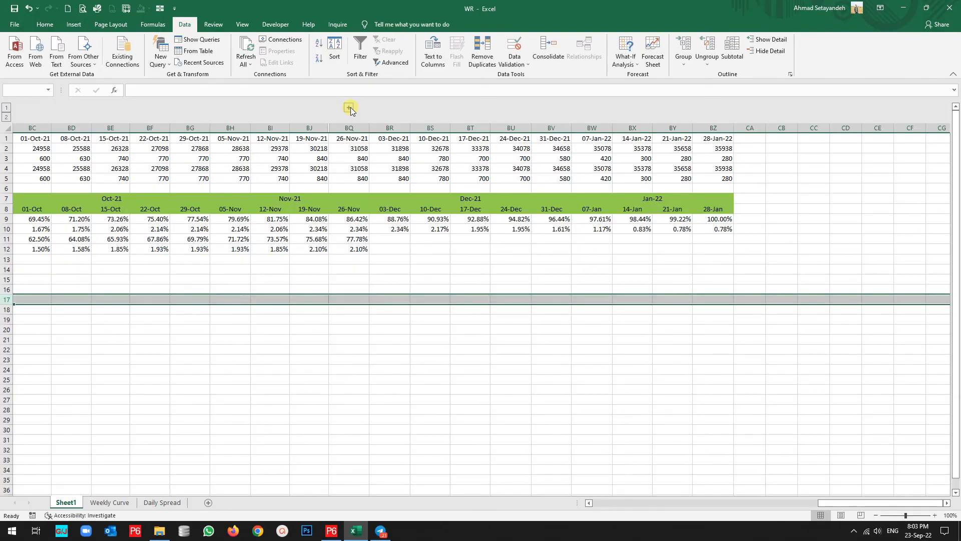
left_click(349, 108)
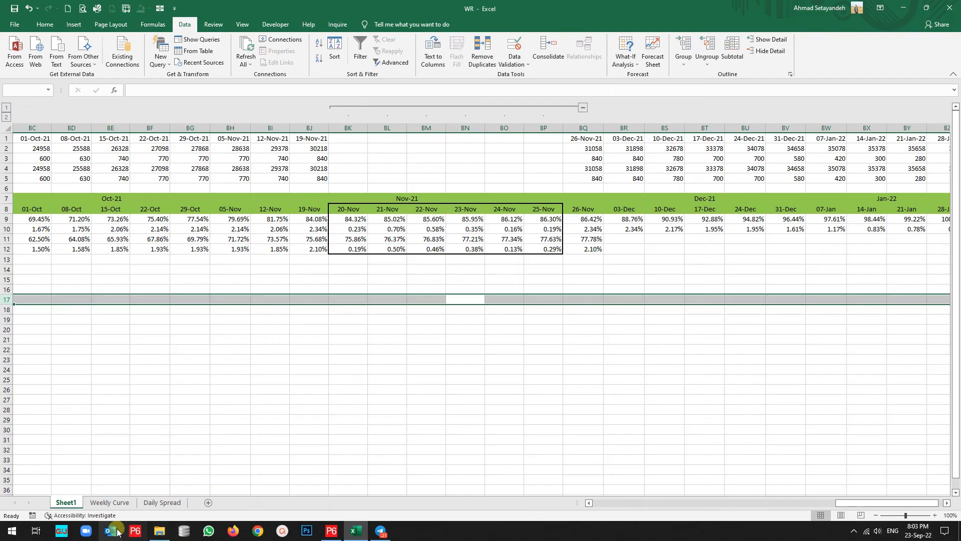
left_click(107, 503)
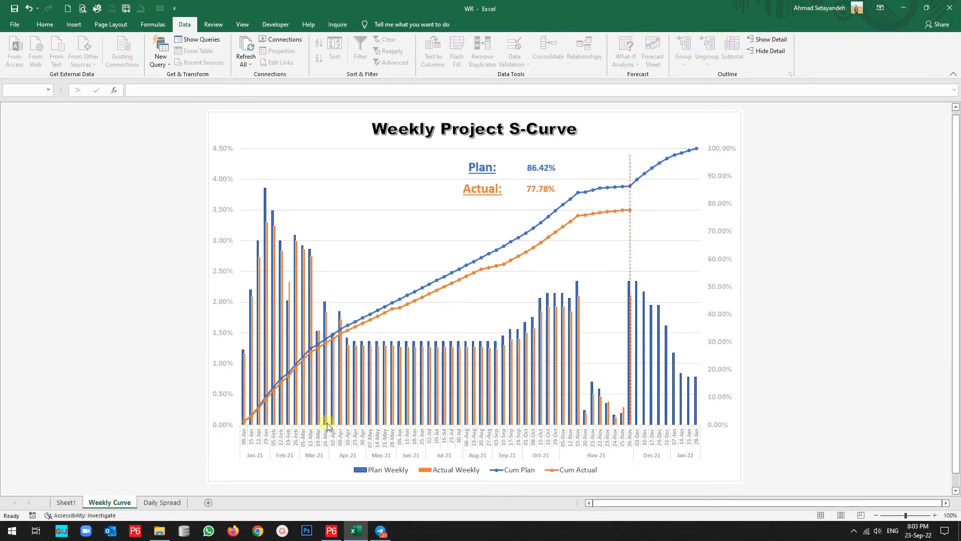